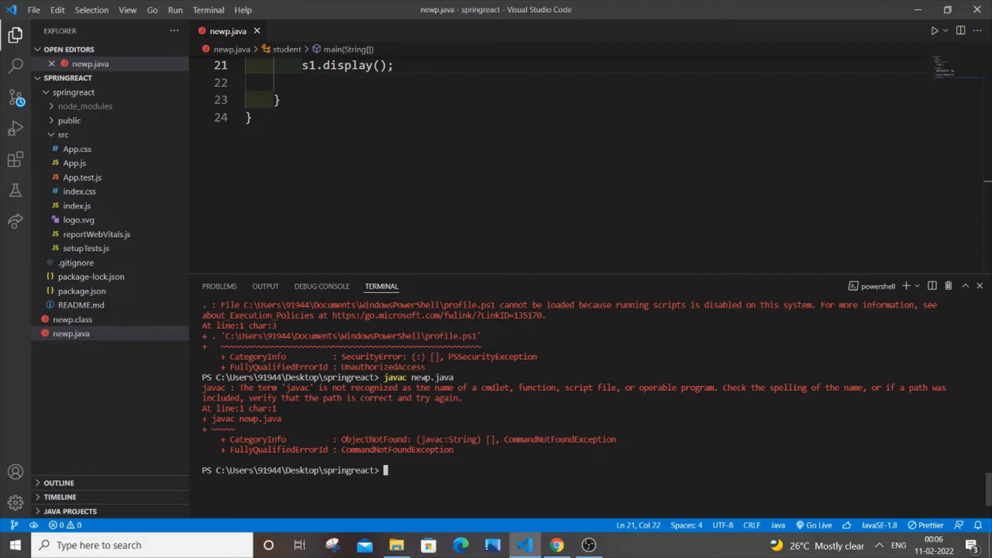
# Step: After the 'javac is not recognized' error for newp.java, switch to File Explorer at C:
pyautogui.moveTo(411, 377); pyautogui.dragTo(427, 377)
pyautogui.click(400, 546)
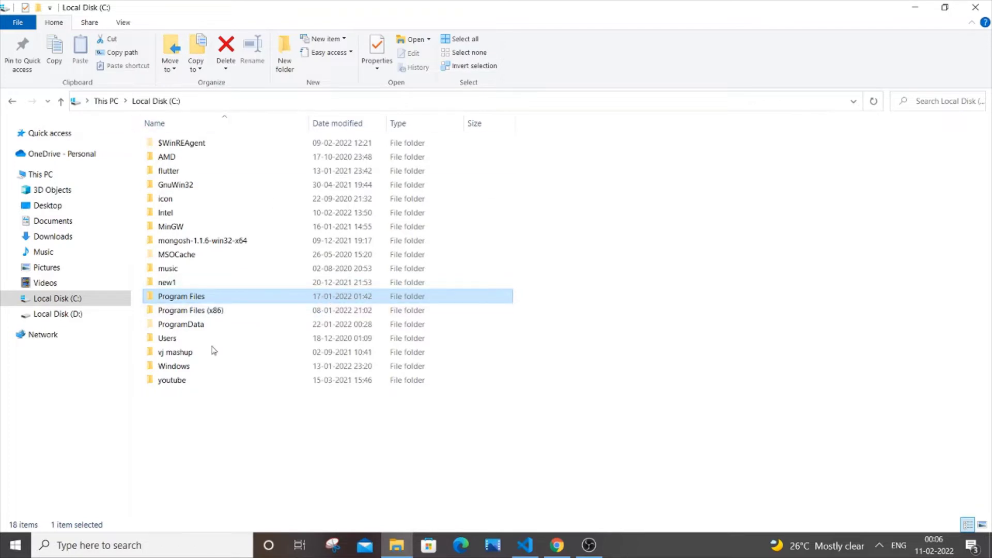
# Step: Open C:\Program Files\Java\jdk1.8.0_291\bin and select its full path in the address bar
pyautogui.doubleClick(211, 297)
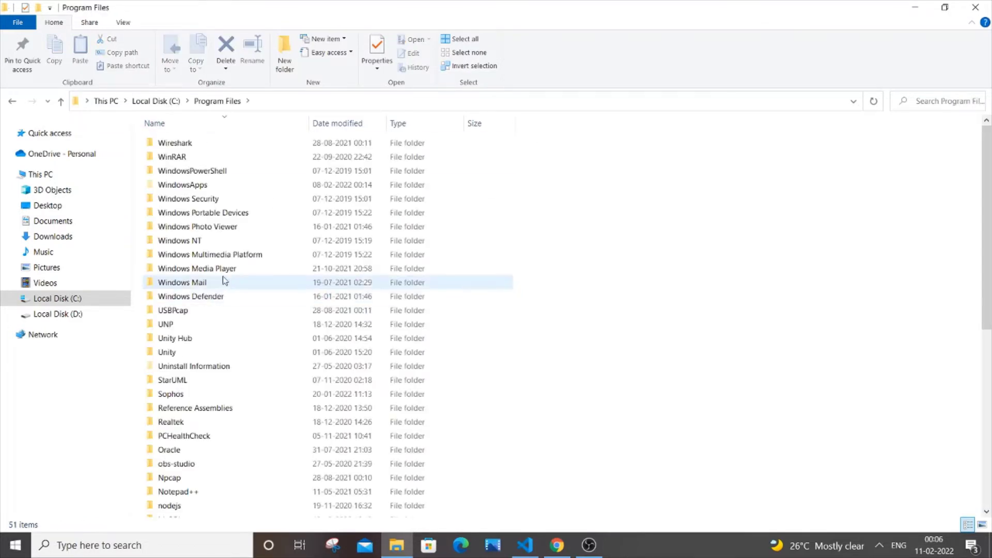
pyautogui.scroll(-4, 223, 282)
pyautogui.scroll(-4, 228, 275)
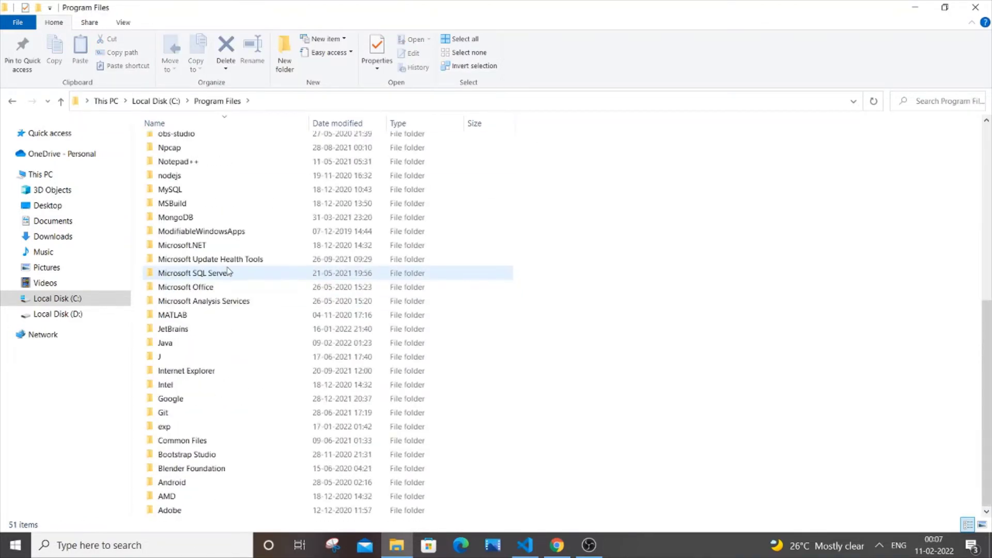
pyautogui.doubleClick(191, 348)
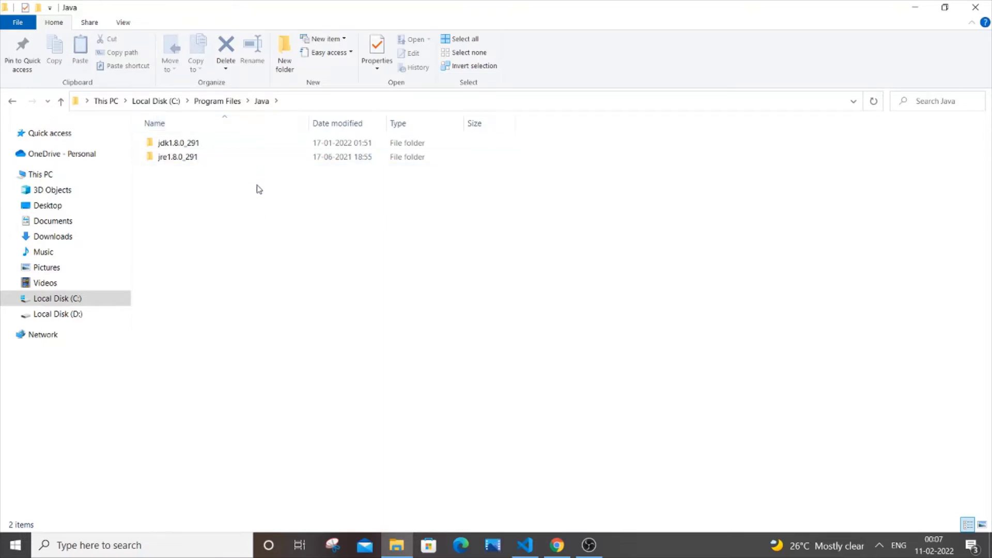
pyautogui.doubleClick(248, 146)
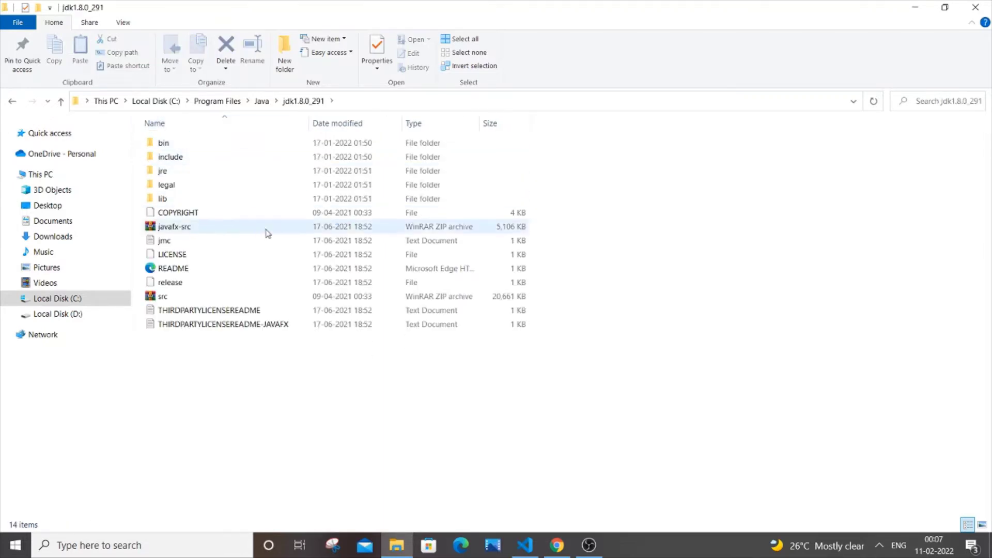
pyautogui.doubleClick(248, 144)
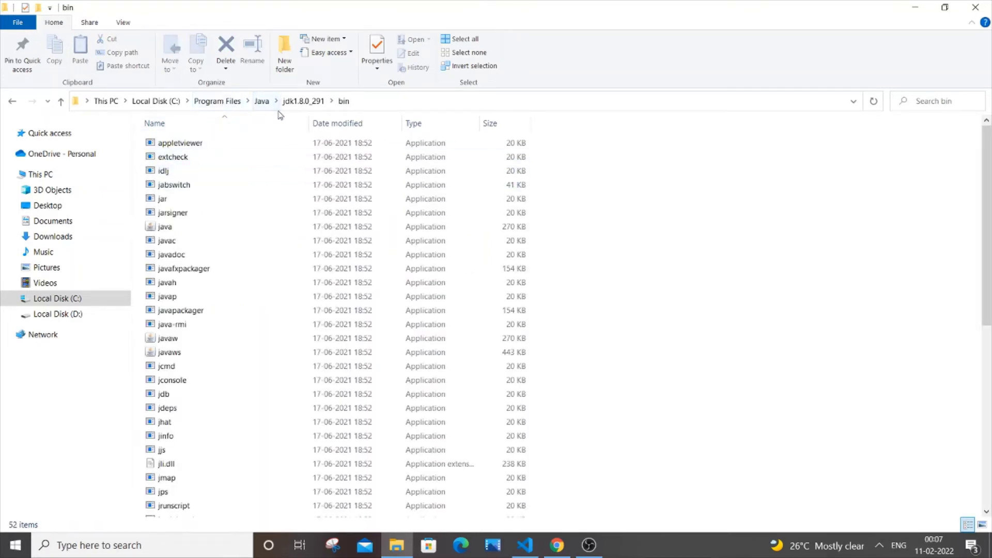
pyautogui.click(401, 102)
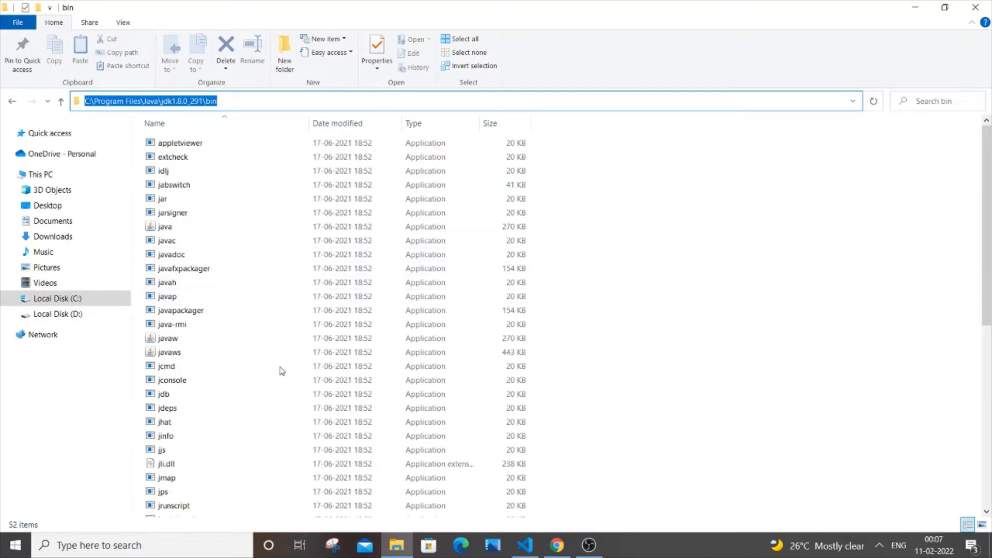
# Step: Search 'envi', open 'Edit the system environment variables', and open Environment Variables from System Properties
pyautogui.click(208, 547)
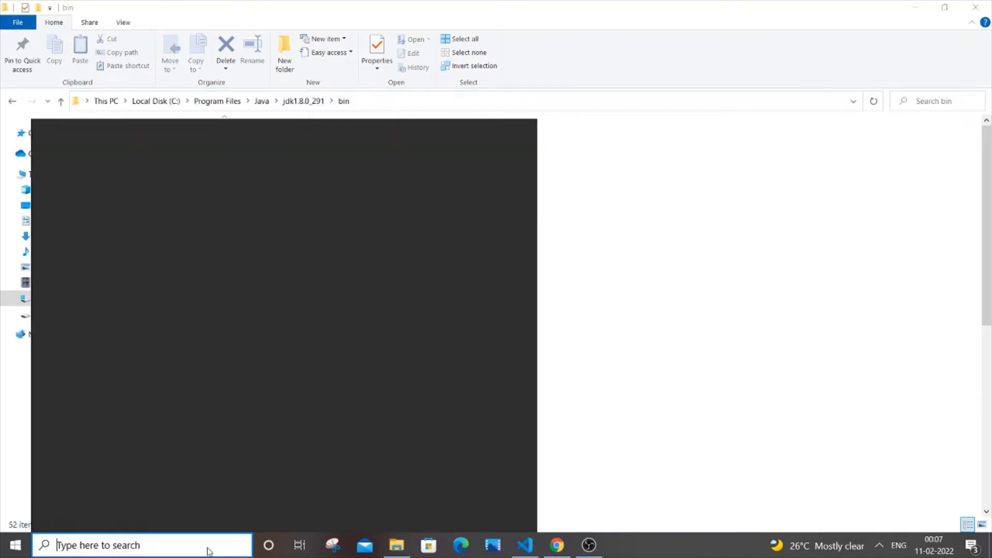
pyautogui.write('envit')
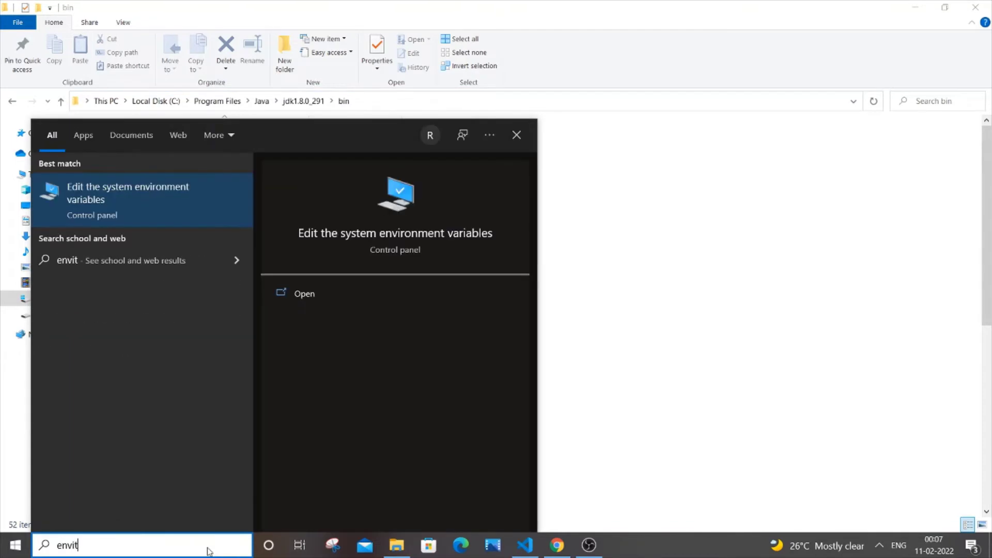
pyautogui.press('BackSpace')
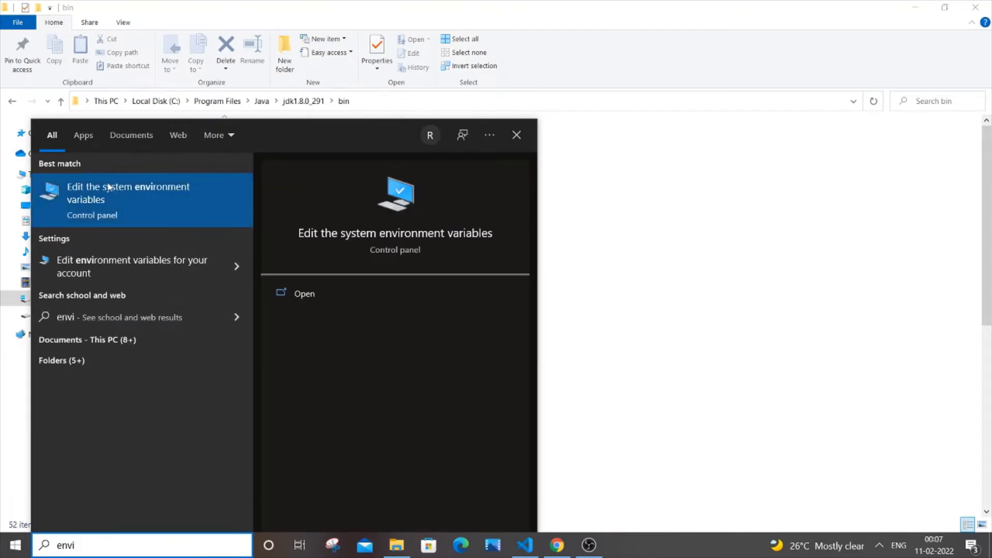
pyautogui.click(314, 292)
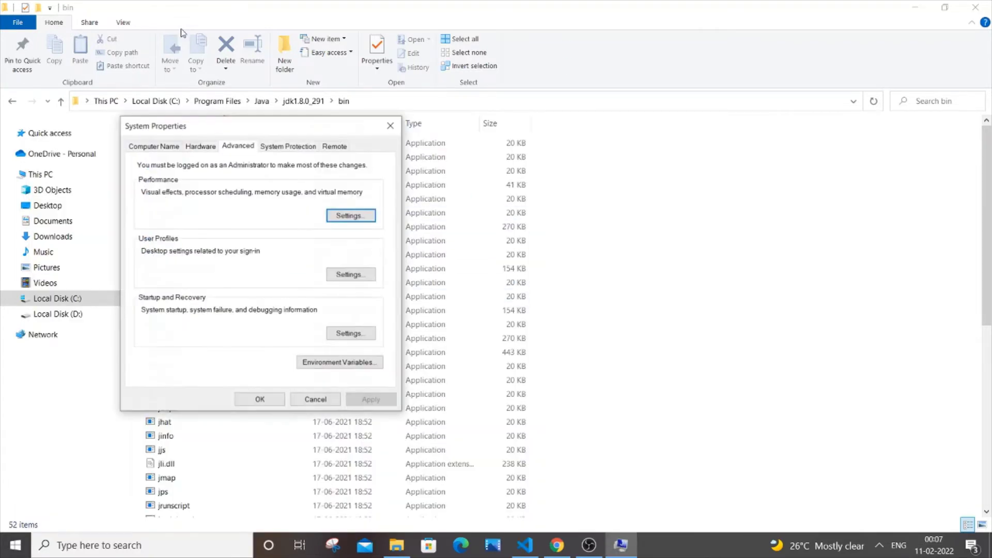
pyautogui.click(159, 102)
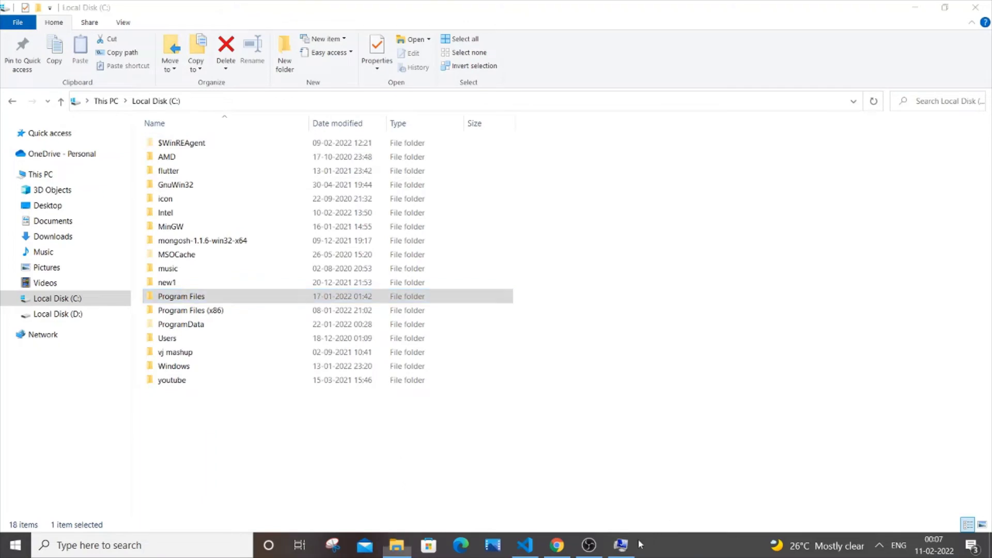
pyautogui.click(620, 545)
pyautogui.moveTo(287, 130); pyautogui.dragTo(520, 119)
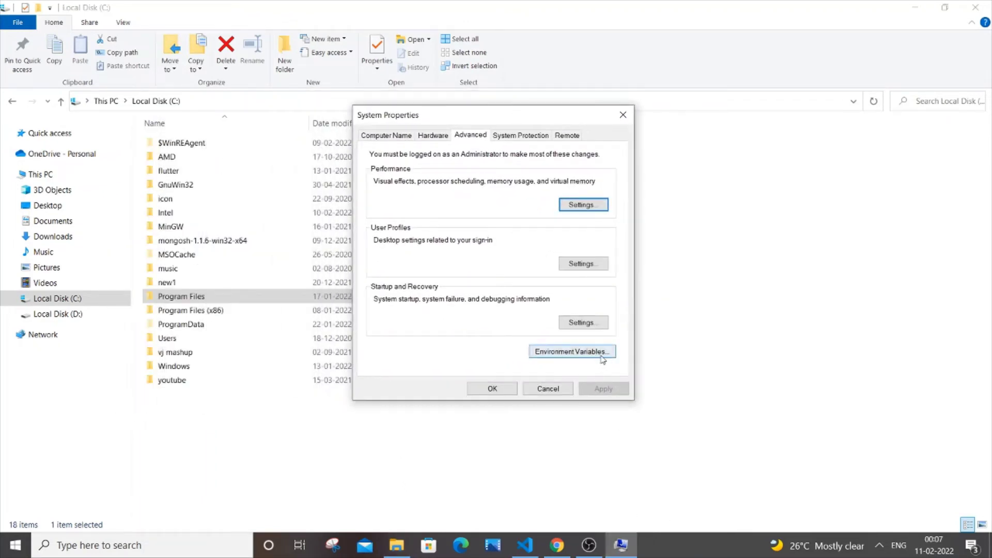
pyautogui.click(601, 355)
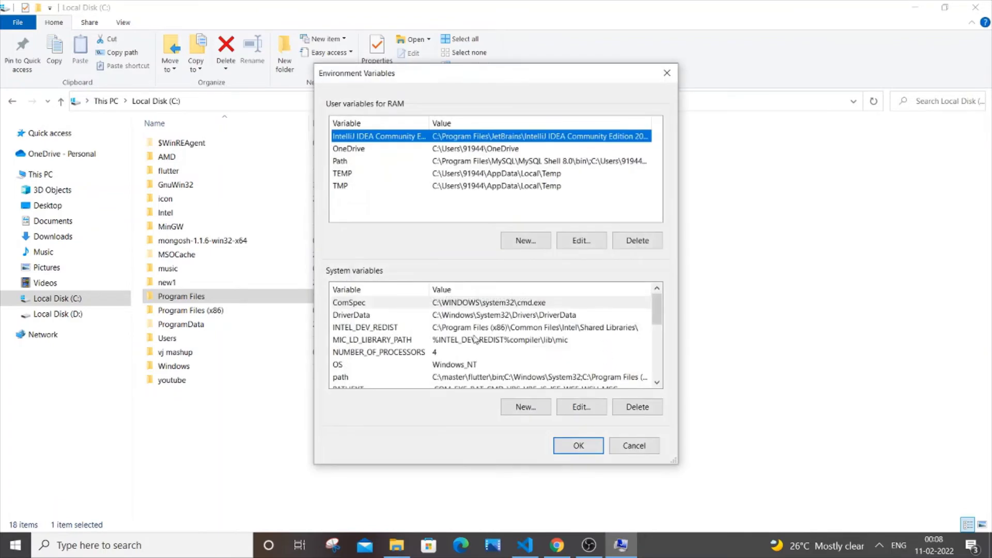
# Step: Add C:\Program Files\Java\jdk1.8.0_291\bin as a new entry in the system Path variable
pyautogui.click(465, 379)
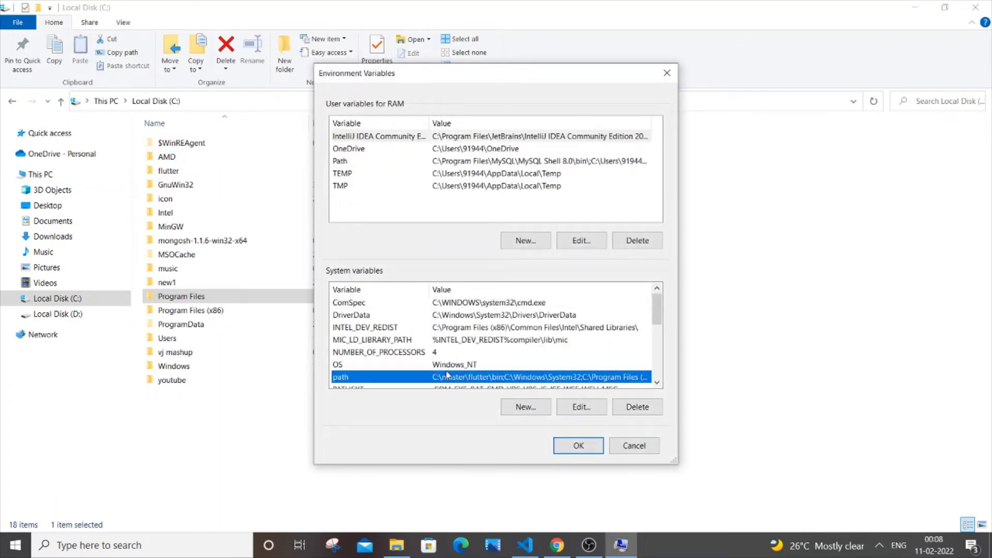
pyautogui.click(582, 407)
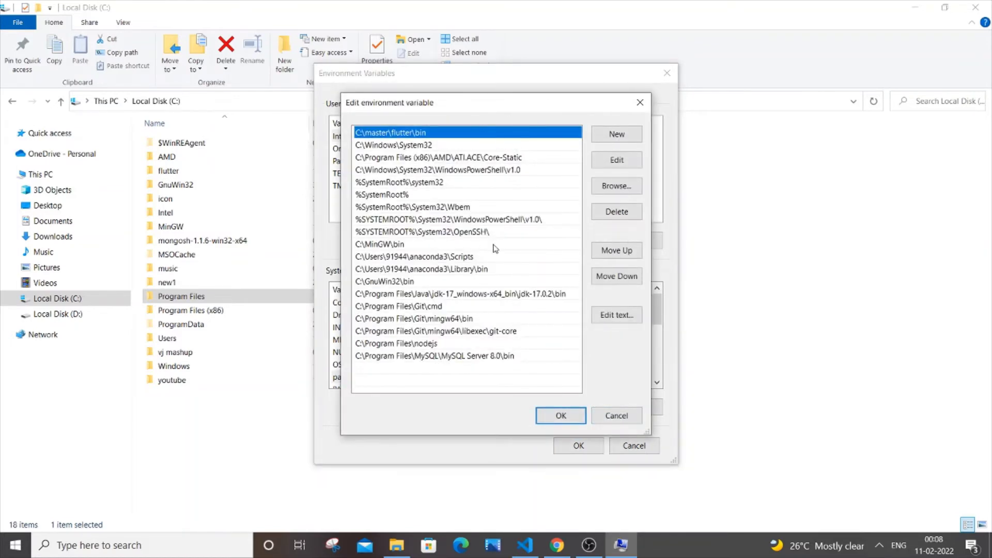
pyautogui.click(631, 136)
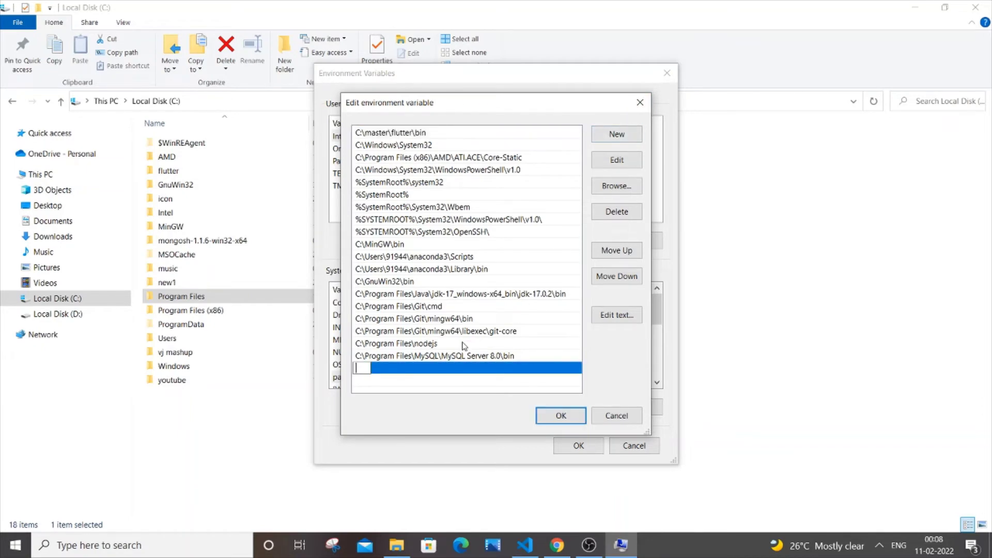
pyautogui.write('C:\\Program Files\\Java\\jdk1.8.0_291\\bin')
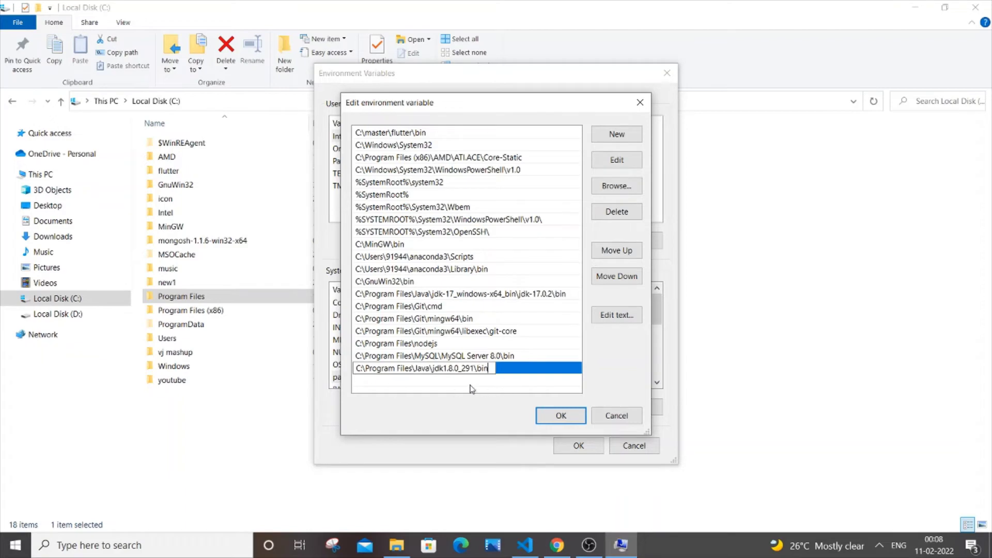
pyautogui.click(572, 422)
# Step: Confirm the JDK bin entry in the system Path, then save and close every dialog
pyautogui.click(529, 384)
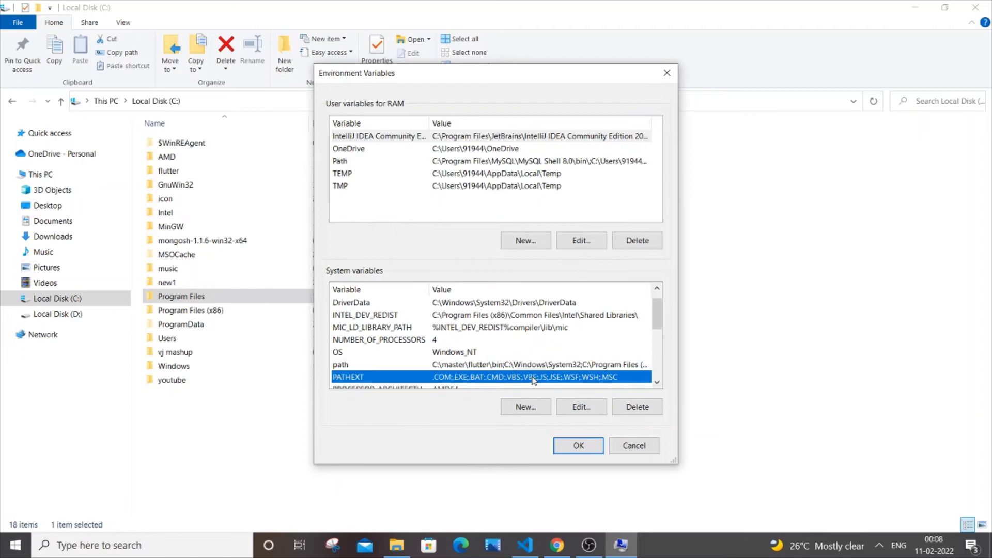
pyautogui.click(542, 364)
pyautogui.click(581, 408)
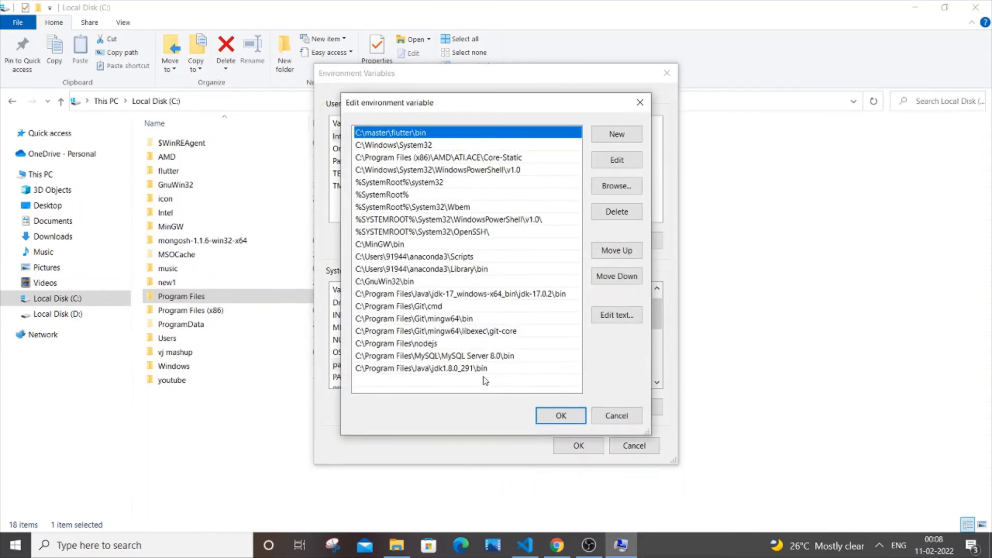
pyautogui.click(565, 416)
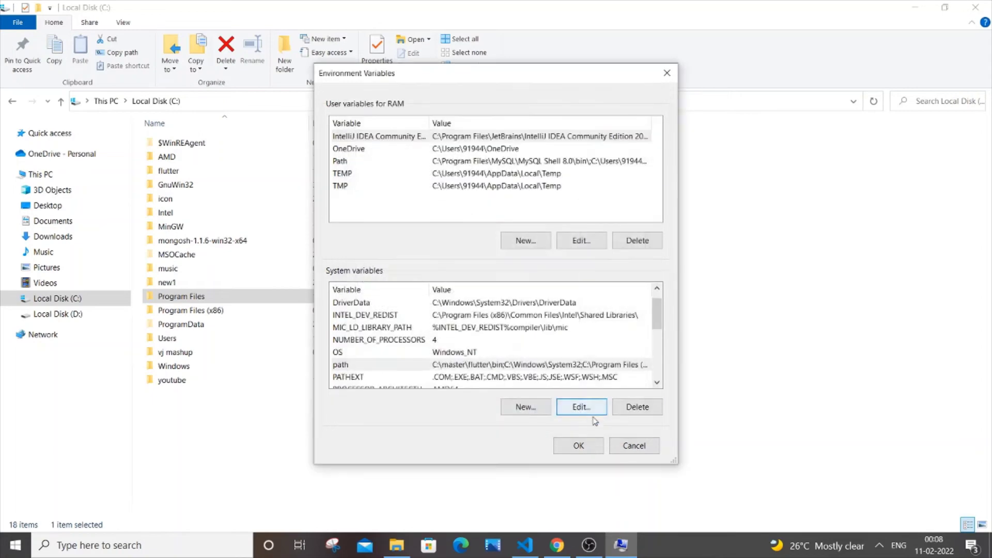
pyautogui.click(588, 447)
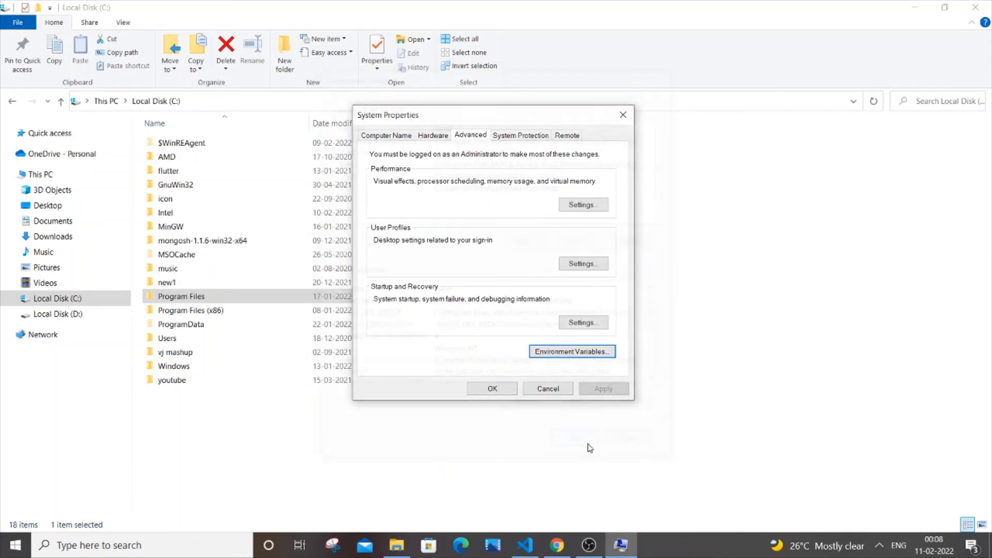
pyautogui.click(504, 391)
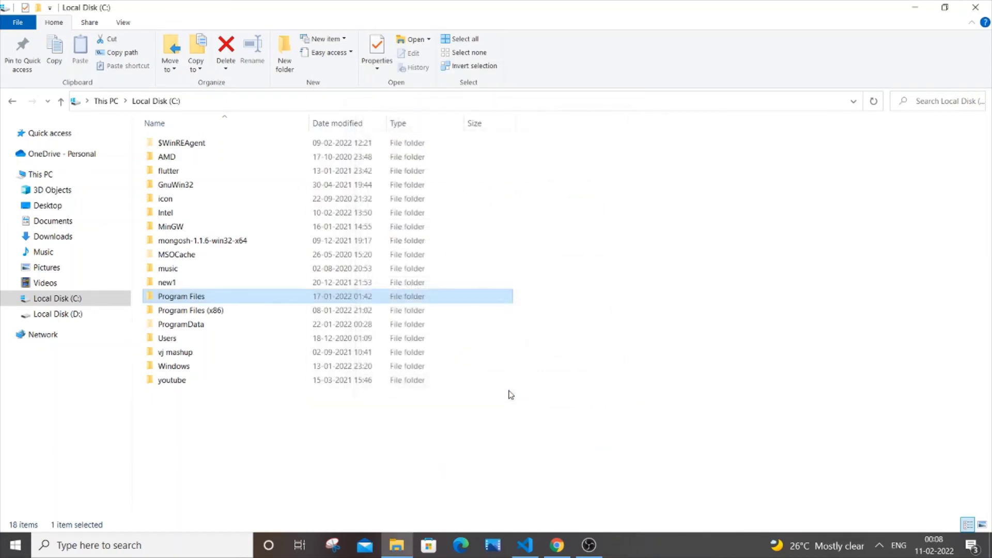
# Step: Compile with 'javac newp.java', then run 'java newp', printing RNO: 1 and name: s
pyautogui.click(525, 545)
pyautogui.press('Up')
pyautogui.press('Return')
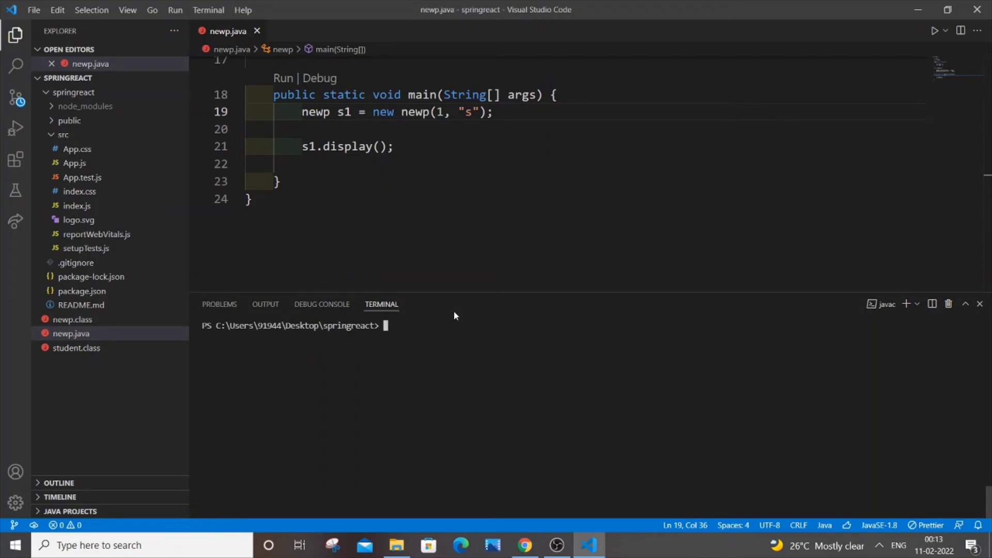
pyautogui.write('javac newp.java')
pyautogui.press('Return')
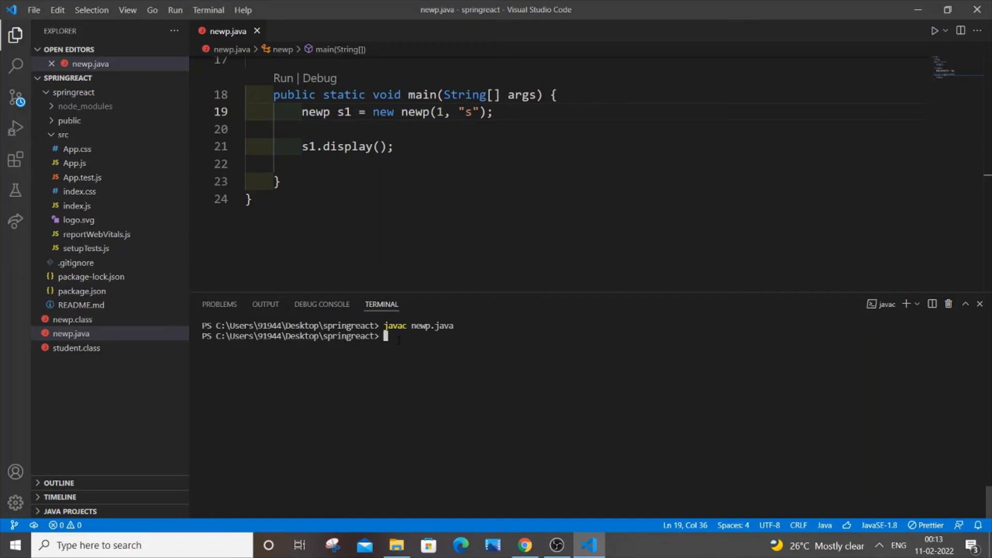
pyautogui.write('java ')
pyautogui.write('newp')
pyautogui.press('Return')
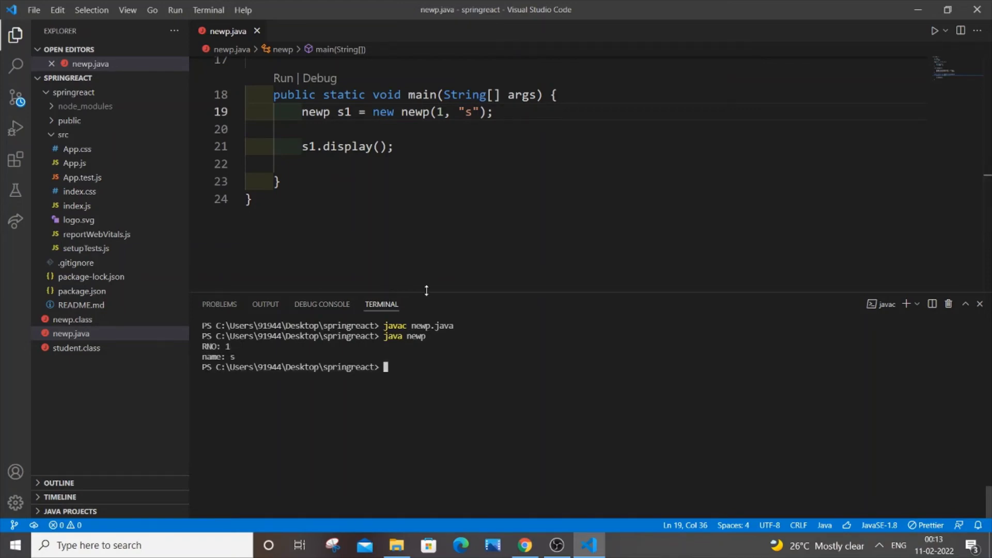
pyautogui.moveTo(426, 291); pyautogui.dragTo(426, 410)
pyautogui.scroll(3, 357, 280)
pyautogui.scroll(2, 357, 280)
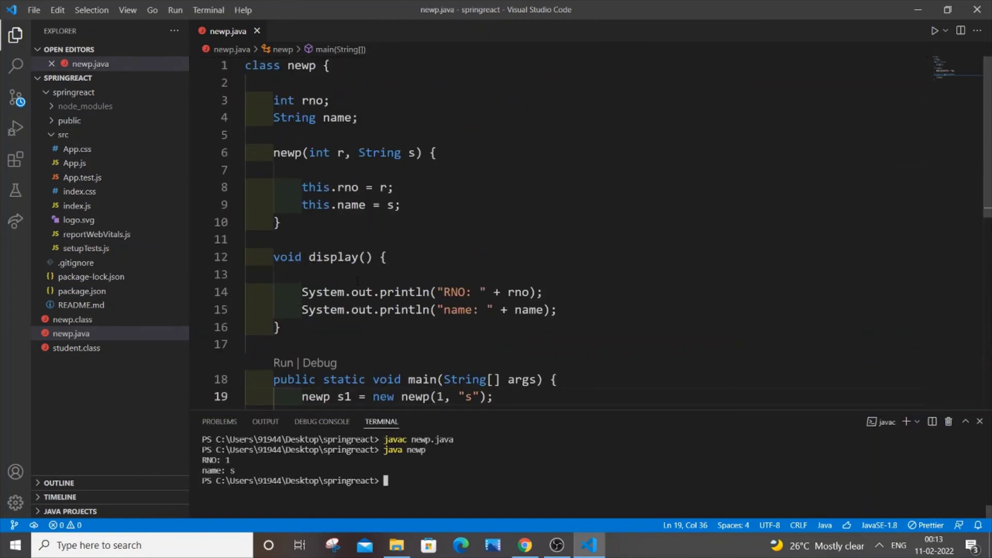
pyautogui.scroll(-2, 356, 280)
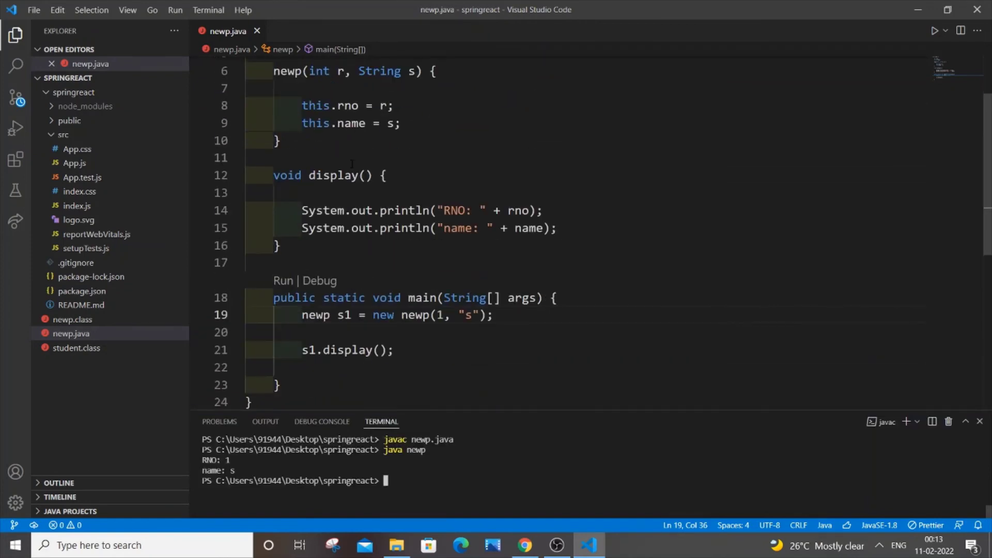
pyautogui.scroll(-2, 356, 281)
pyautogui.scroll(4, 339, 235)
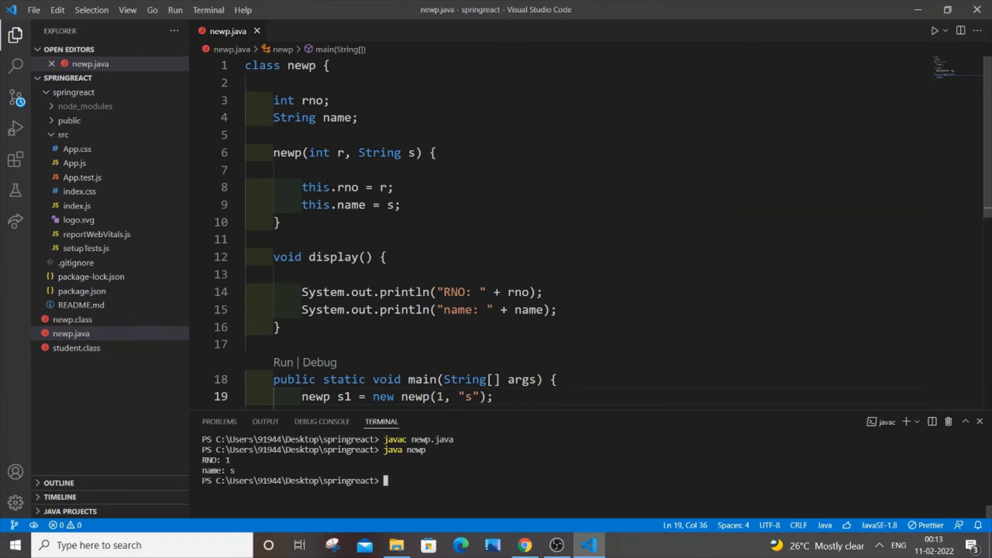
pyautogui.moveTo(268, 156); pyautogui.dragTo(280, 222)
pyautogui.scroll(-2, 281, 222)
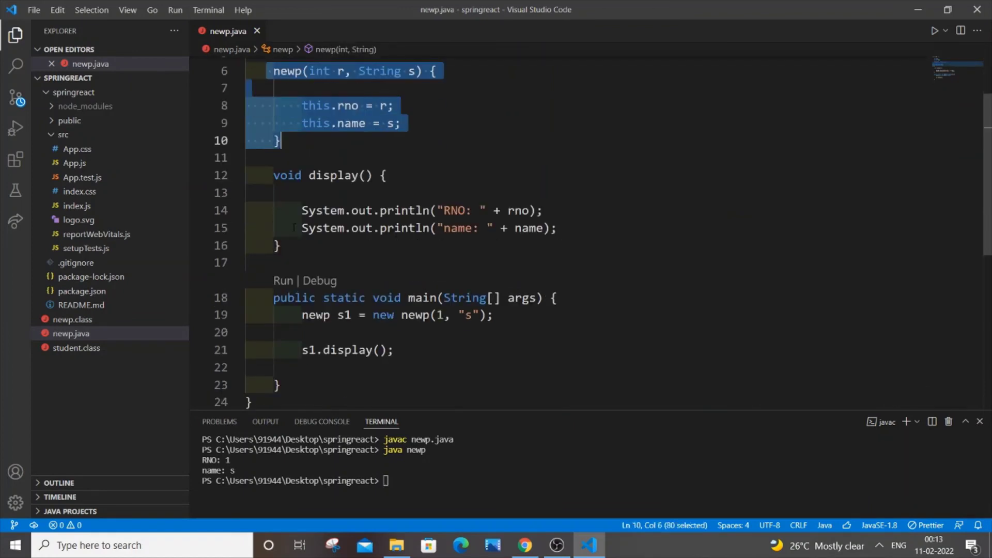
pyautogui.moveTo(269, 176); pyautogui.dragTo(282, 245)
pyautogui.moveTo(431, 315); pyautogui.dragTo(494, 315)
pyautogui.moveTo(396, 349); pyautogui.dragTo(378, 349)
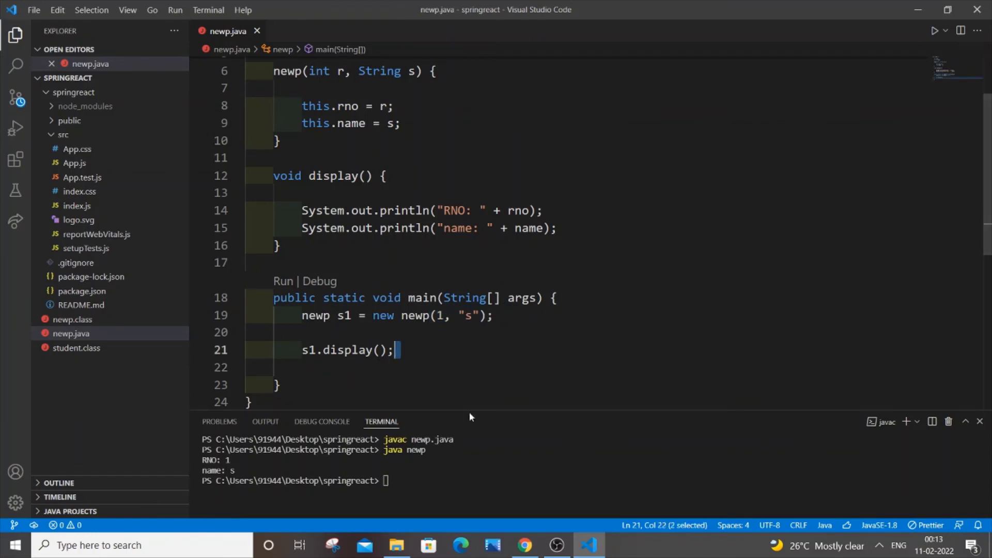
# Step: Enlarge the terminal and run 'java -version', which reports 1.8.0_291
pyautogui.moveTo(469, 411); pyautogui.dragTo(457, 290)
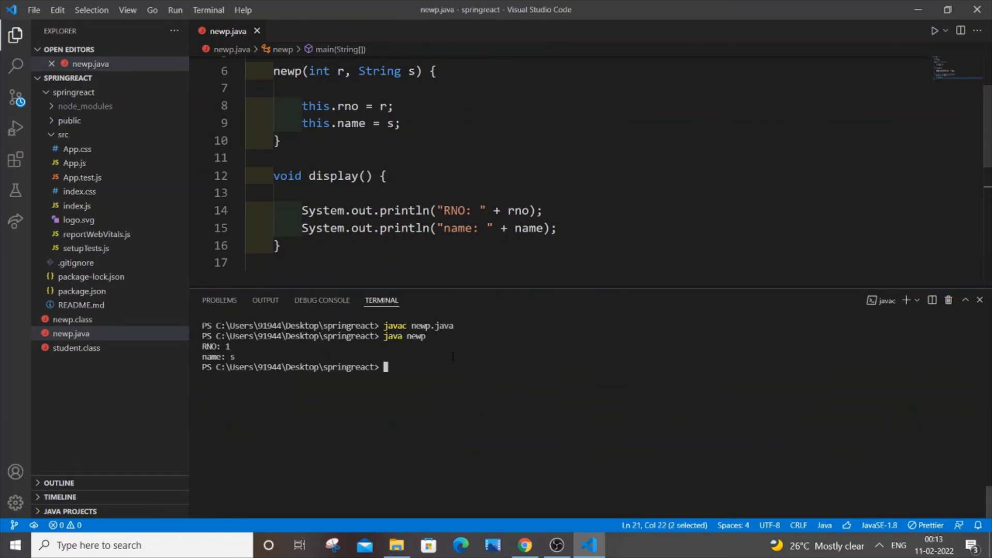
pyautogui.write('java -')
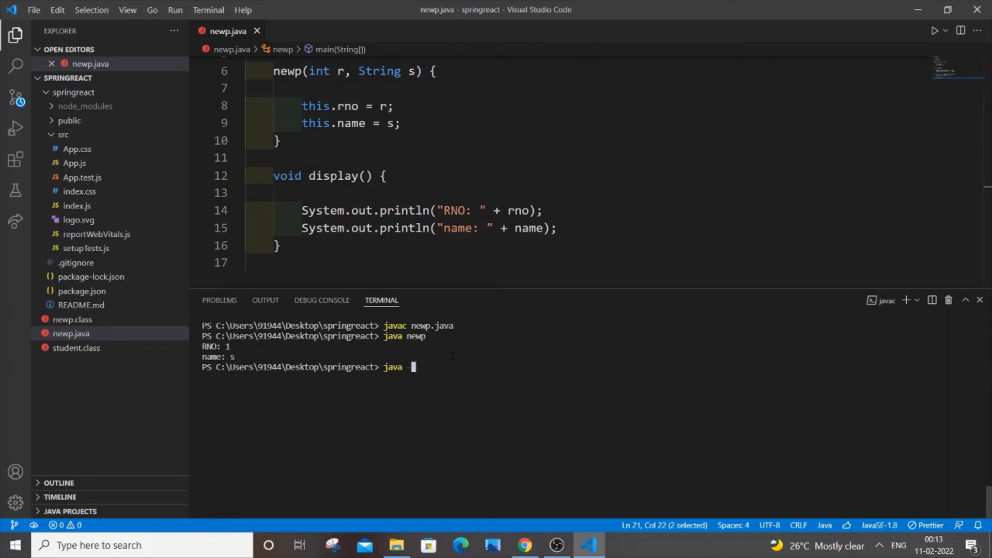
pyautogui.write('versio')
pyautogui.write('n')
pyautogui.press('Return')
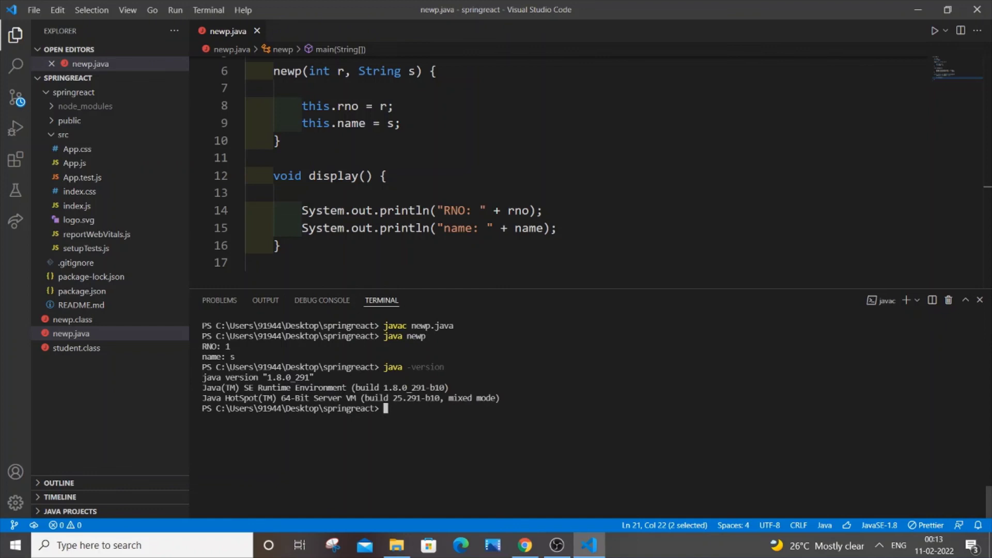